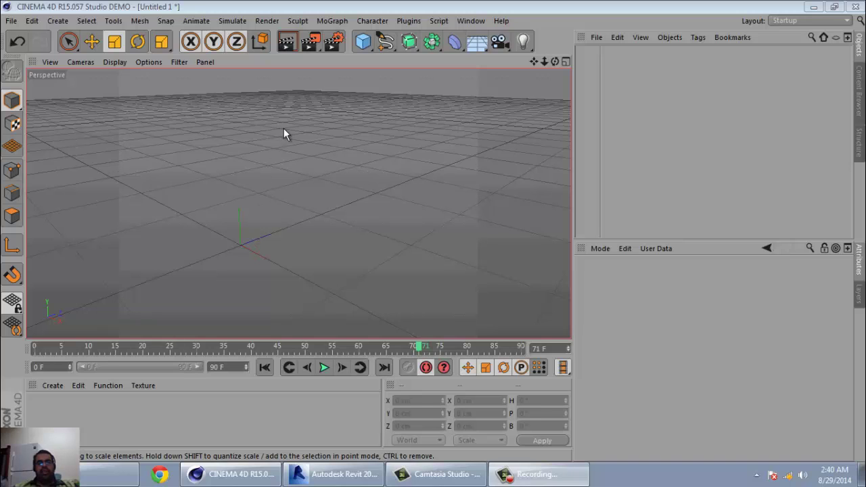
Create a Cube with Size Y 1282 cm and add a Bend deformer from the Deformer flyout.
left_click(363, 44)
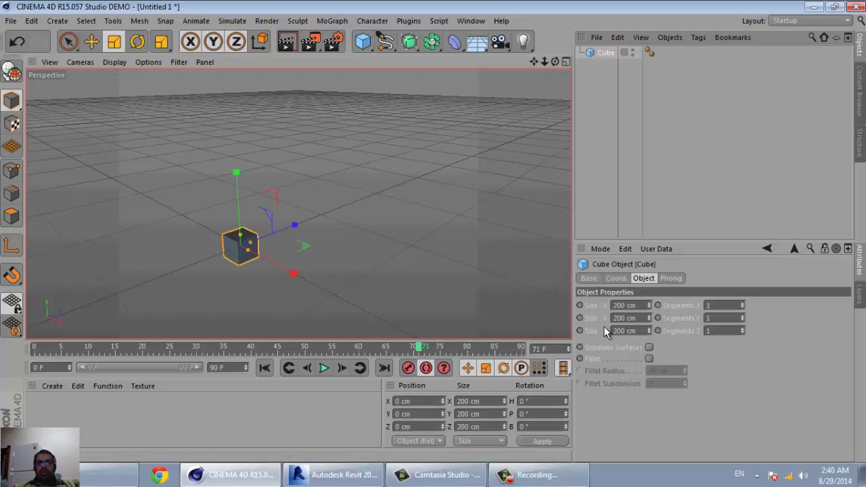
left_click_drag(648, 316, 616, 374)
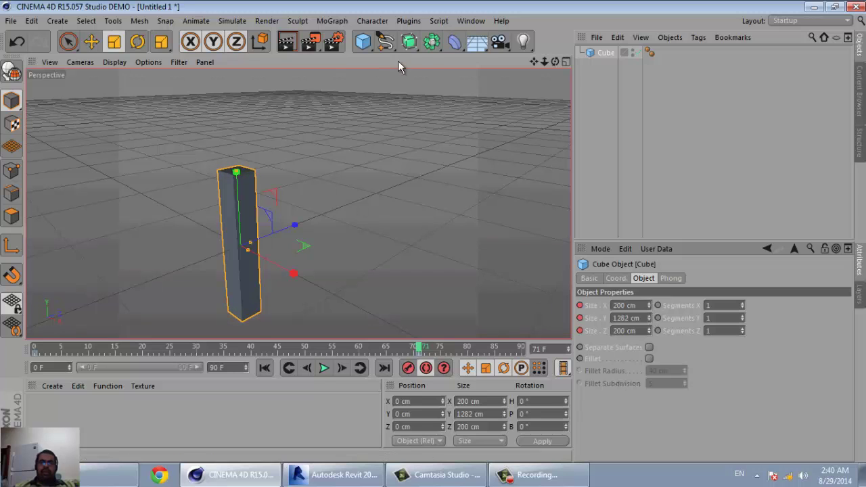
left_click(431, 42)
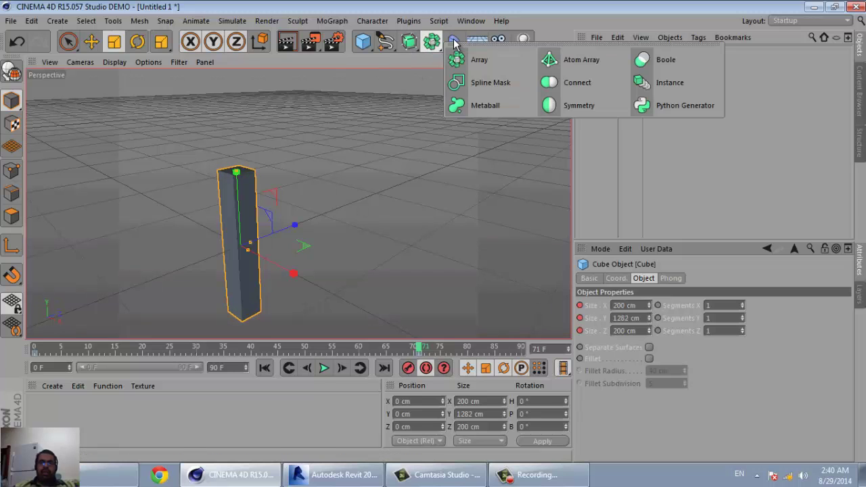
left_click(453, 42)
left_click(502, 67)
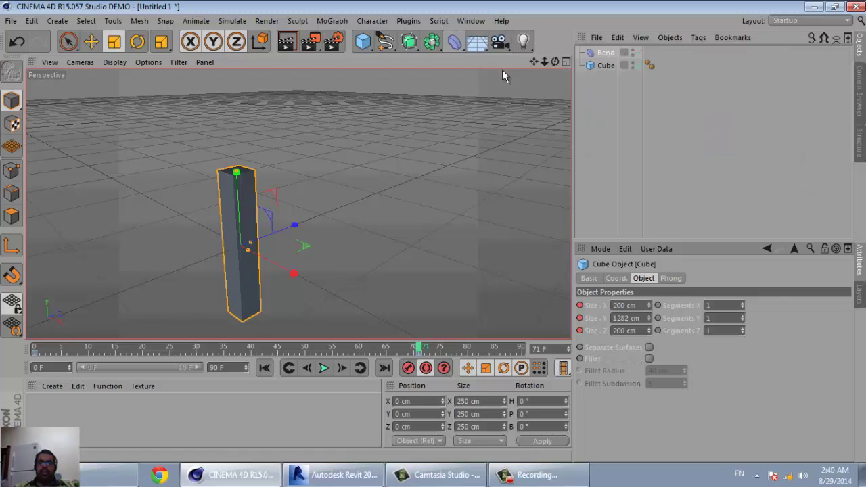
Parent the Bend under the Cube, enlarge its box to 337.883 cm and raise it to Y 580.568 cm.
left_click_drag(606, 55, 606, 68)
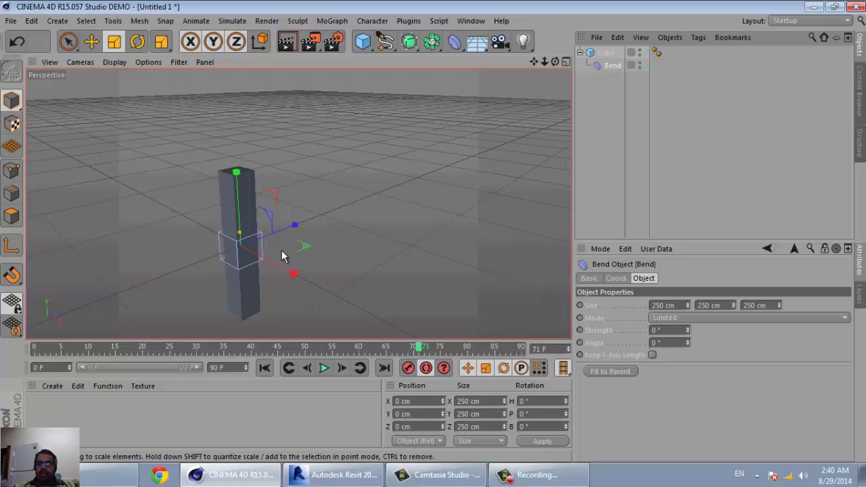
mouse_move(239, 233)
left_mouse_down()
mouse_move(242, 204)
mouse_move(239, 227)
left_mouse_up()
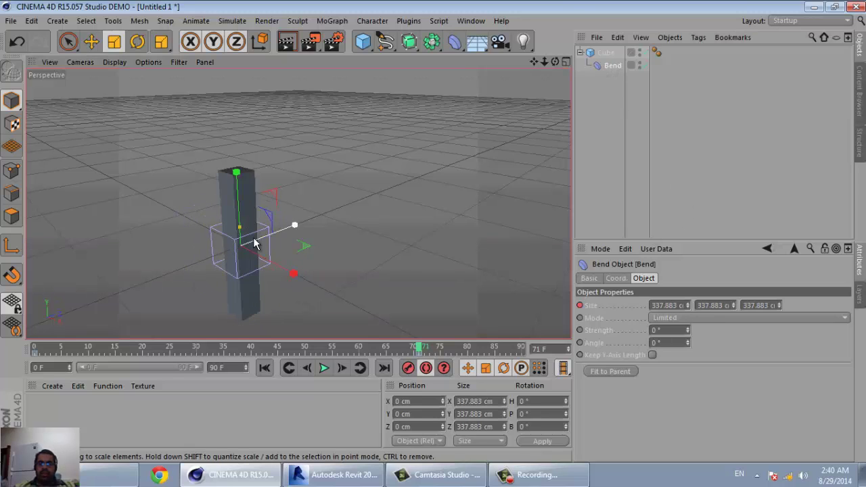
left_click(91, 41)
left_click_drag(240, 220, 240, 141)
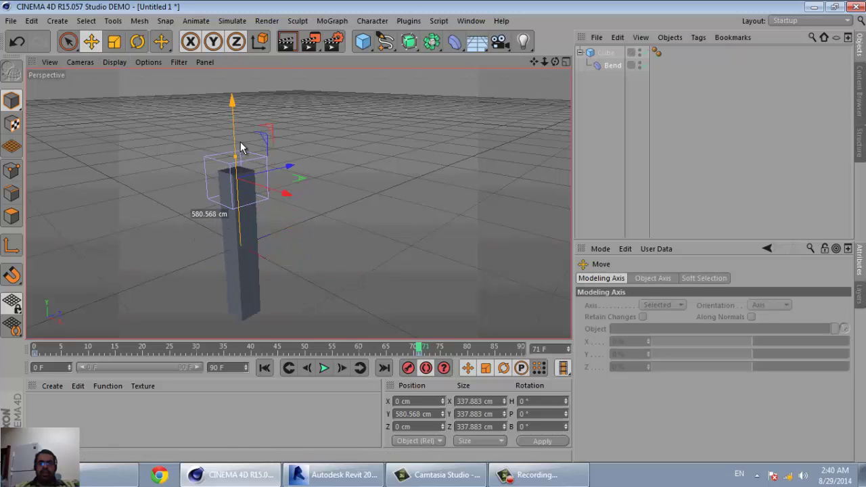
left_click(697, 279)
left_click(668, 280)
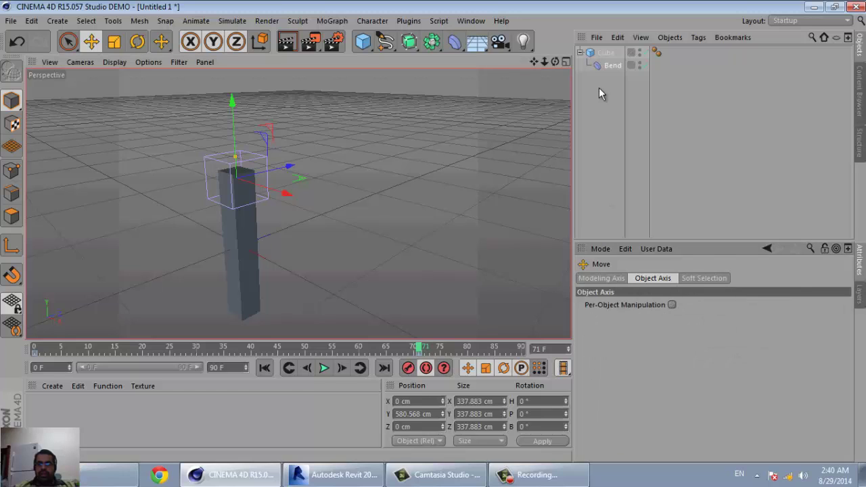
left_click(612, 66)
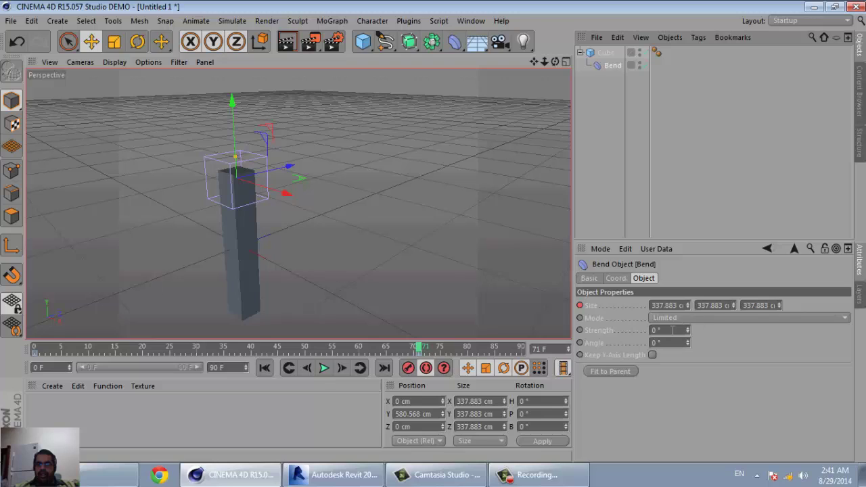
Try bend angle values of 350° and then 15° in the Bend attributes.
left_click(687, 340)
type("350")
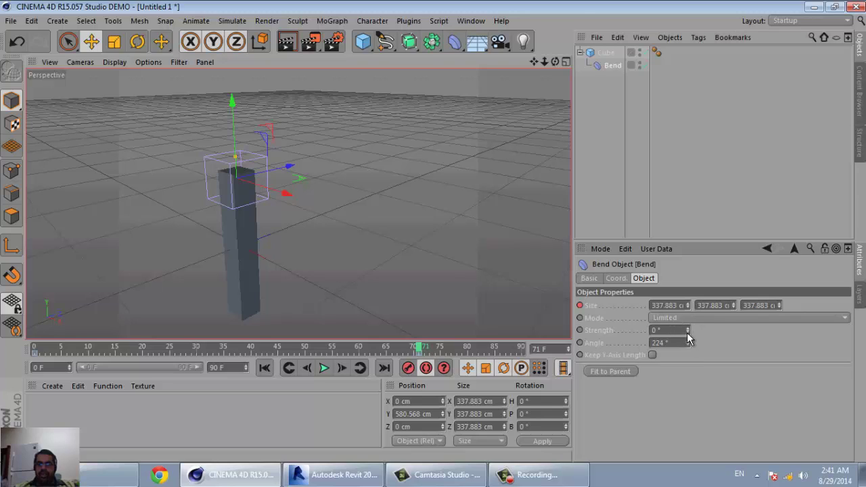
key("Return")
double_click(670, 343)
type("15")
key("Return")
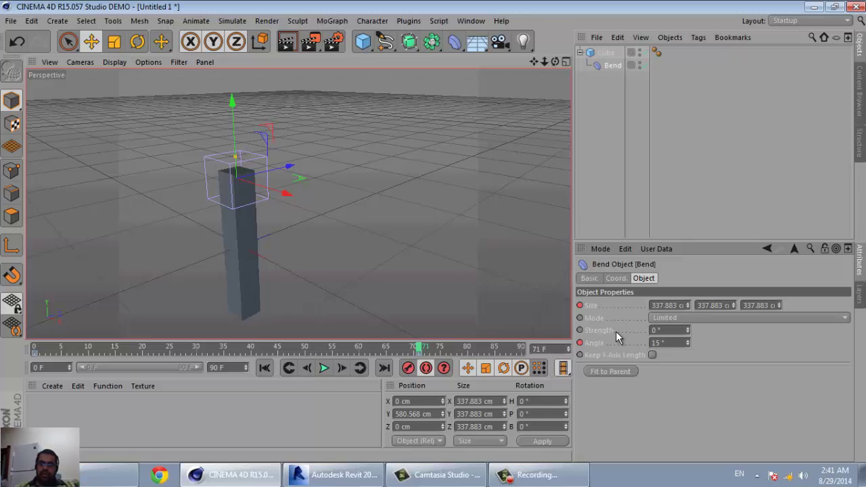
Try bend strength values of 140° and then 90°.
key("shift+Tab")
type("1")
type("40")
key("Return")
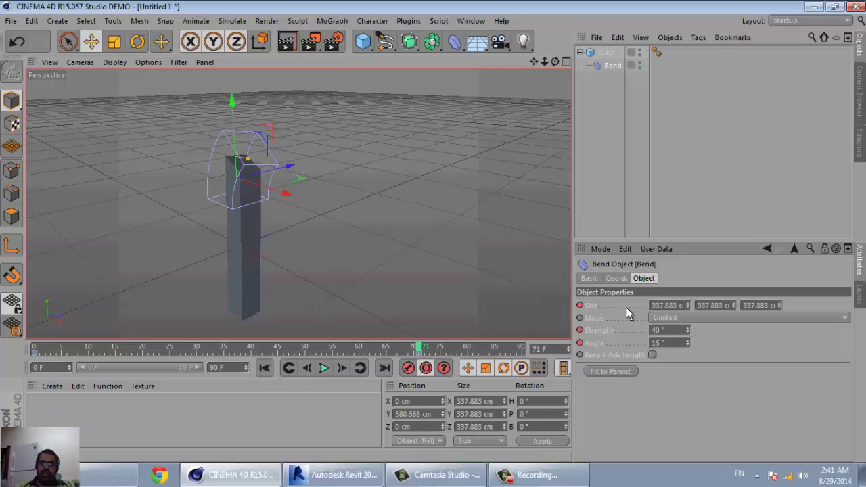
key("shift+Tab")
type("90")
key("Return")
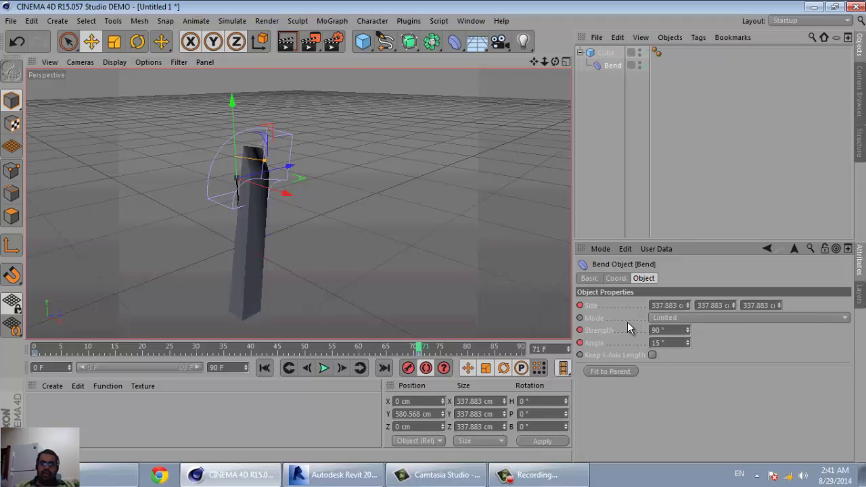
Set the bend angle to 192°, then drag it up to about 810°.
double_click(675, 342)
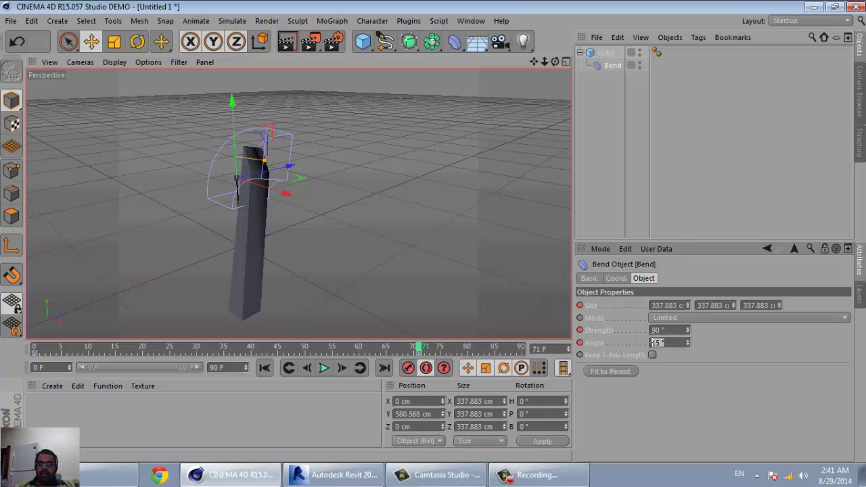
type("192")
key("Return")
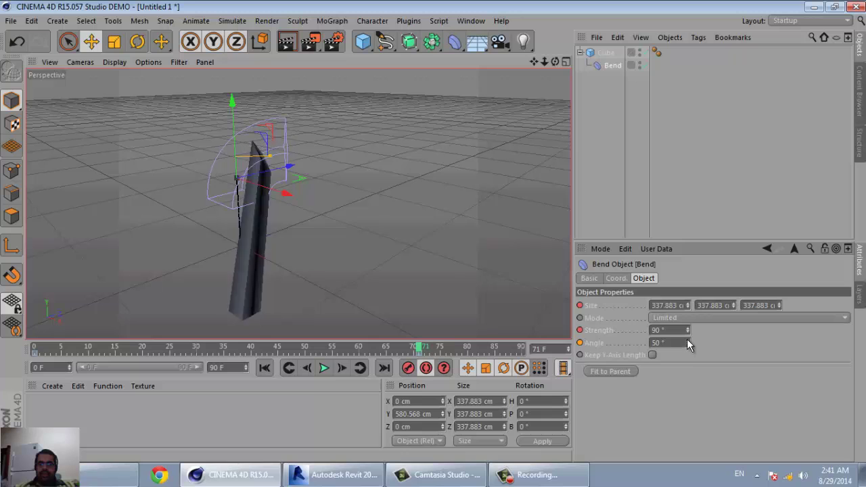
left_click_drag(686, 343, 687, 460)
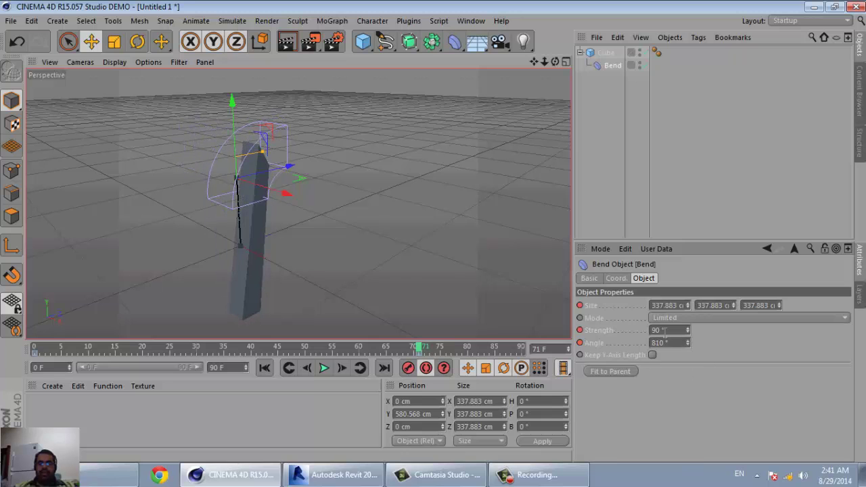
Widen the Bend box to 787.883 cm in X and settle the strength at 158°.
left_click_drag(687, 305, 687, 314)
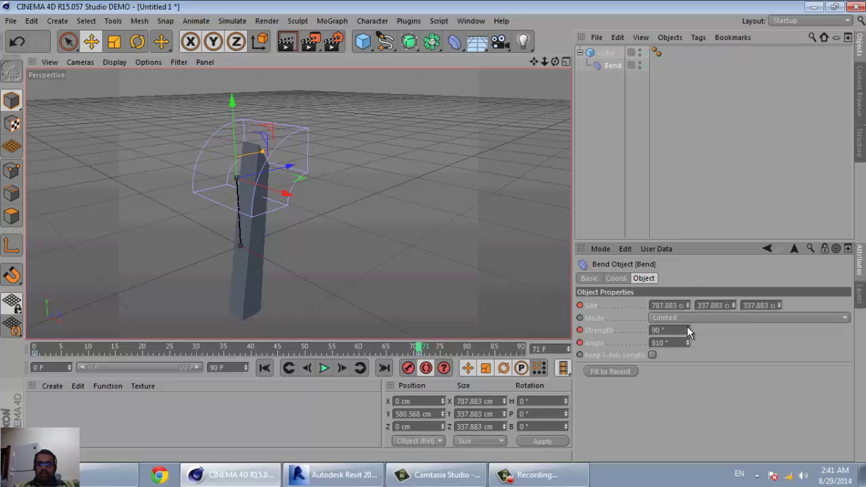
left_click_drag(687, 330, 684, 343)
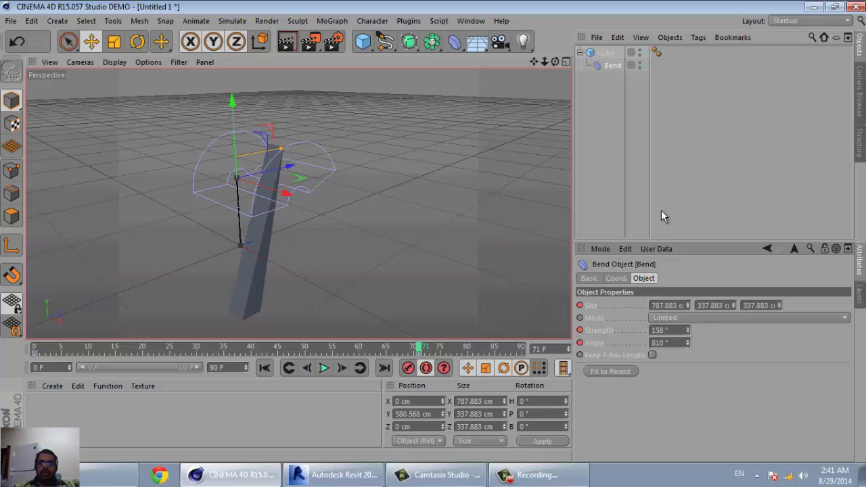
left_click(611, 68)
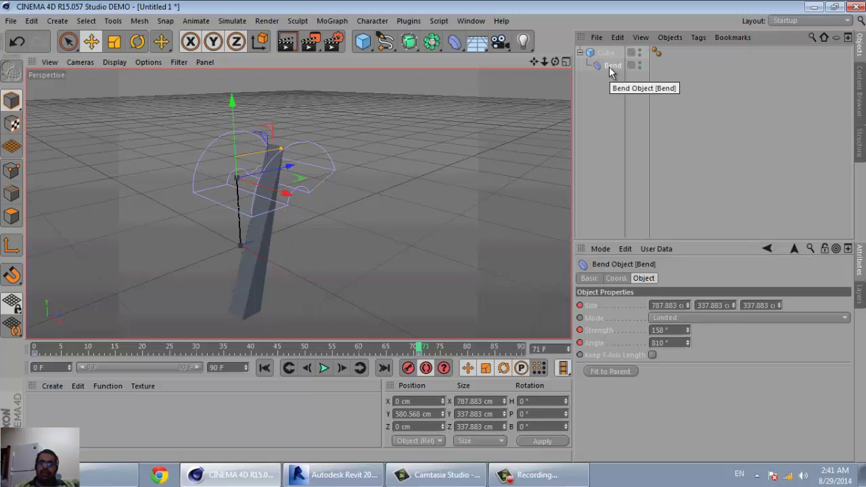
Delete the old Bend and add a new Bend deformer parented under the Cube.
key("Delete")
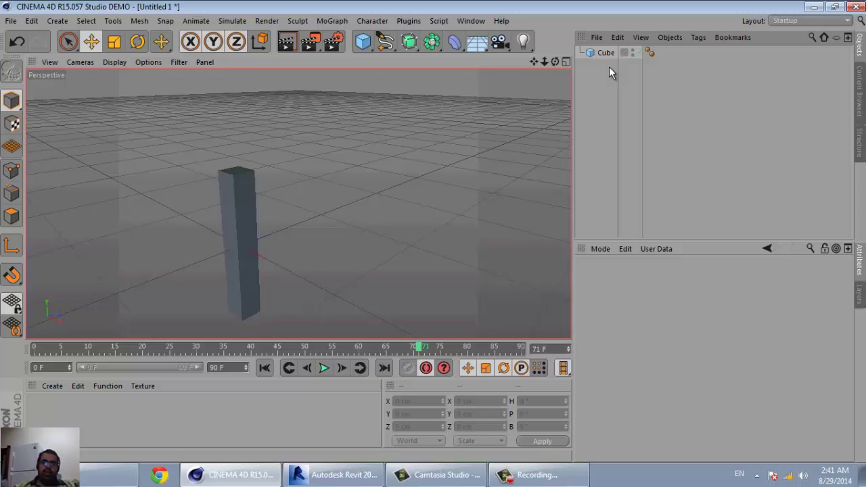
left_click(447, 42)
left_click(492, 62)
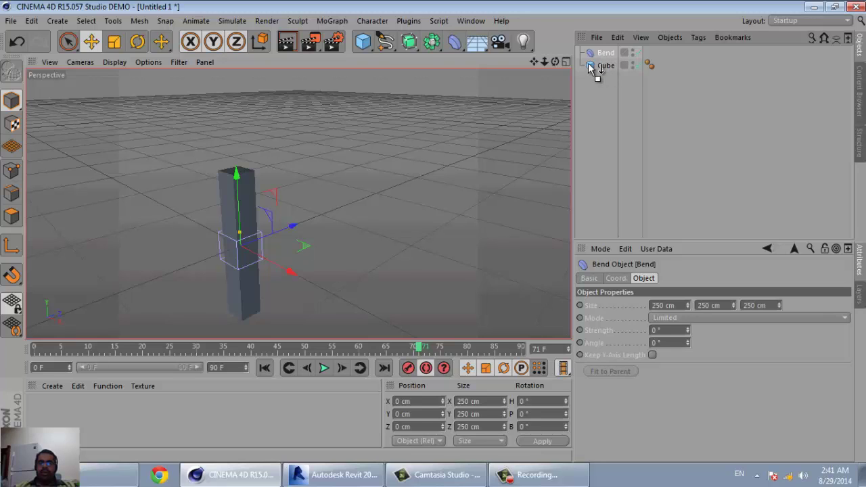
left_click_drag(605, 54, 599, 67)
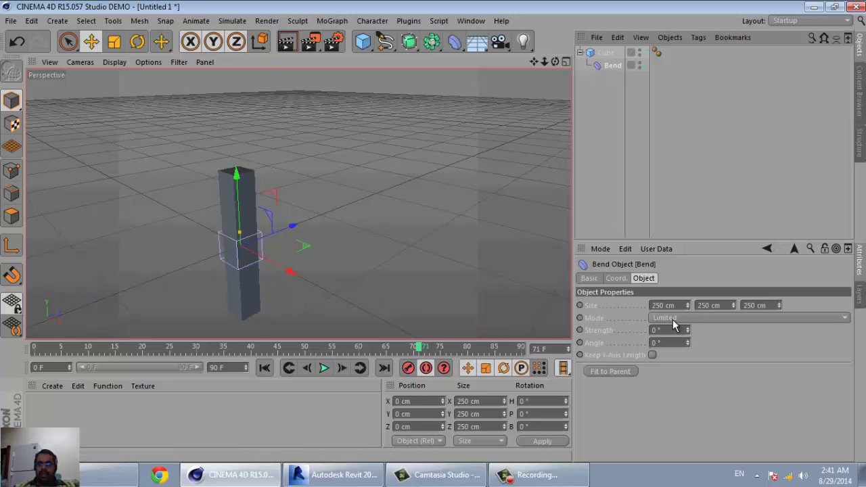
Give the new Bend strength 66° and angle 216°, and slide it up to Y 580.244 cm.
left_click_drag(688, 329, 687, 327)
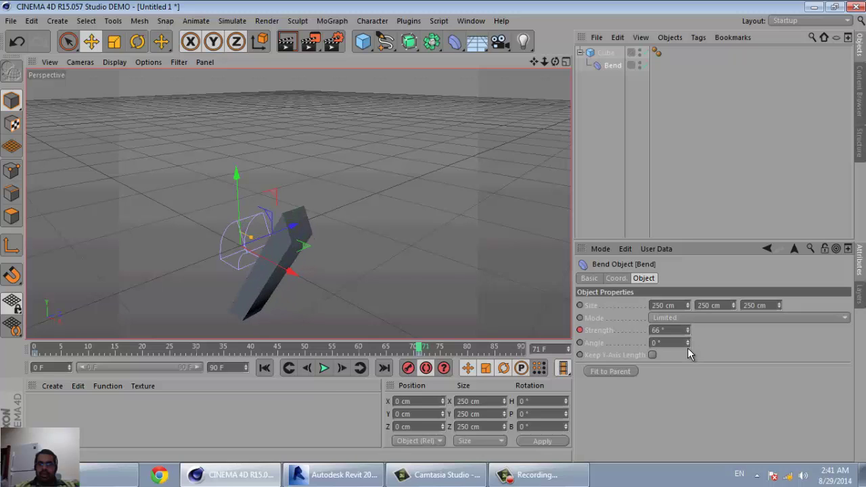
left_click_drag(689, 340, 689, 340)
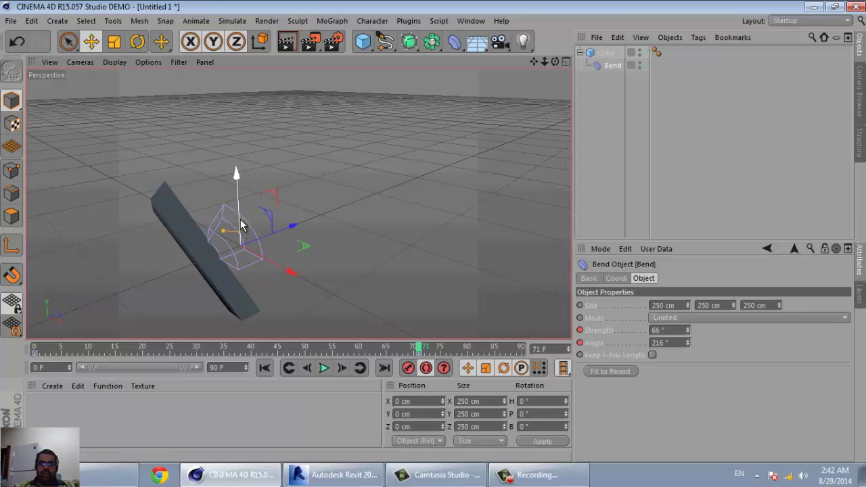
mouse_move(237, 193)
left_mouse_down()
mouse_move(264, 138)
mouse_move(269, 160)
left_mouse_up()
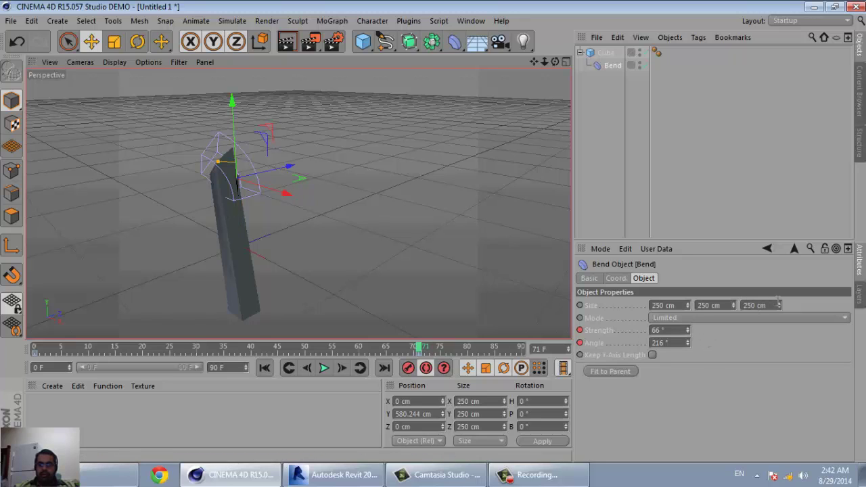
Change the Bend's Mode from Unlimited to Within Box.
left_click(689, 316)
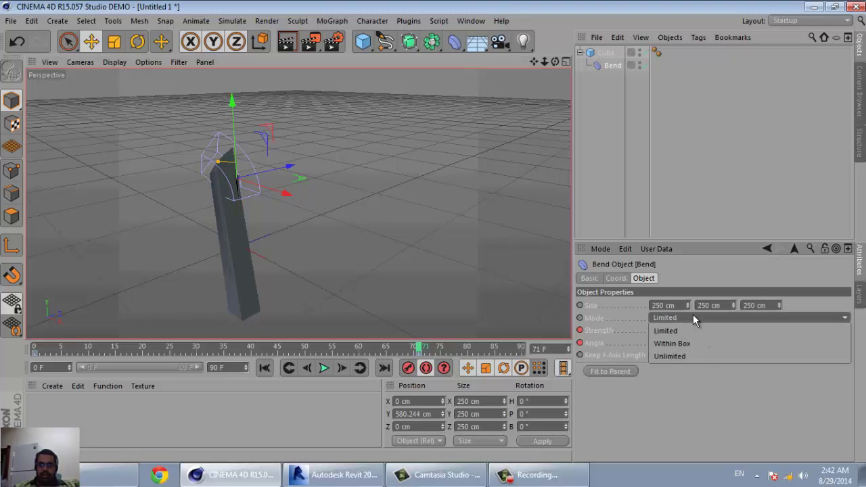
left_click(698, 355)
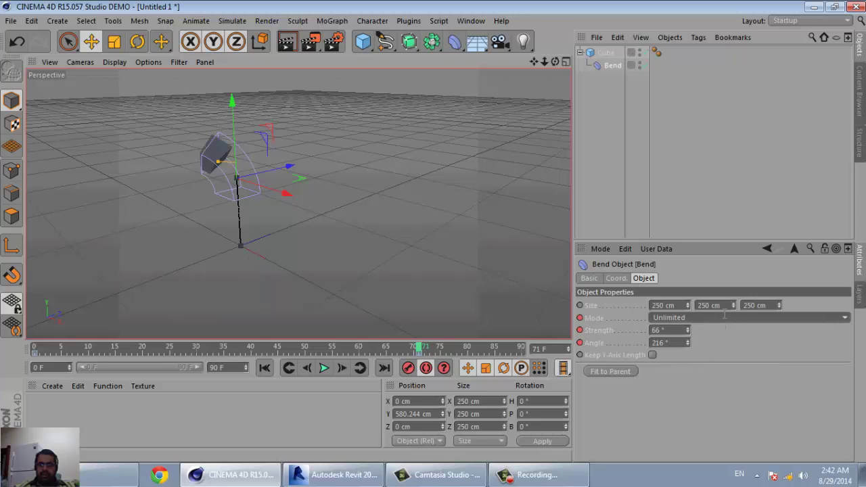
left_click(724, 316)
left_click(721, 343)
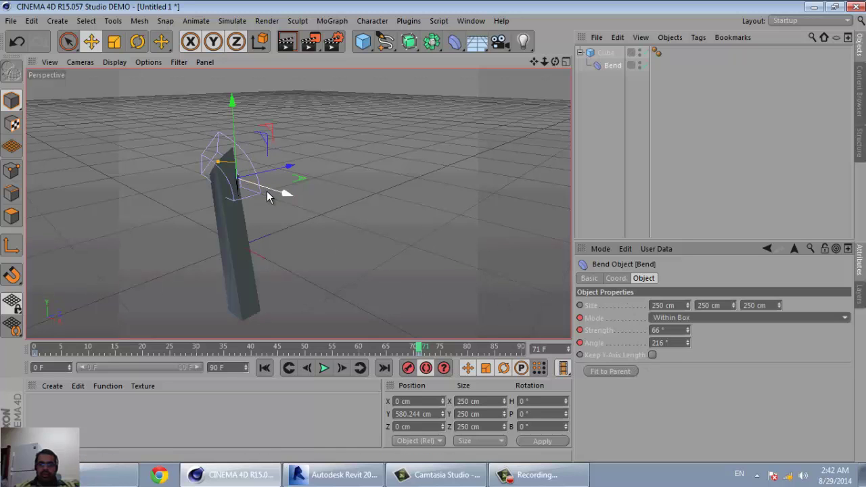
Reposition the Bend to X -37.812 cm, Y 594.744 cm, then deselect it.
mouse_move(283, 193)
left_mouse_down()
mouse_move(335, 258)
mouse_move(251, 191)
mouse_move(262, 216)
mouse_move(254, 211)
mouse_move(265, 215)
mouse_move(255, 211)
left_mouse_up()
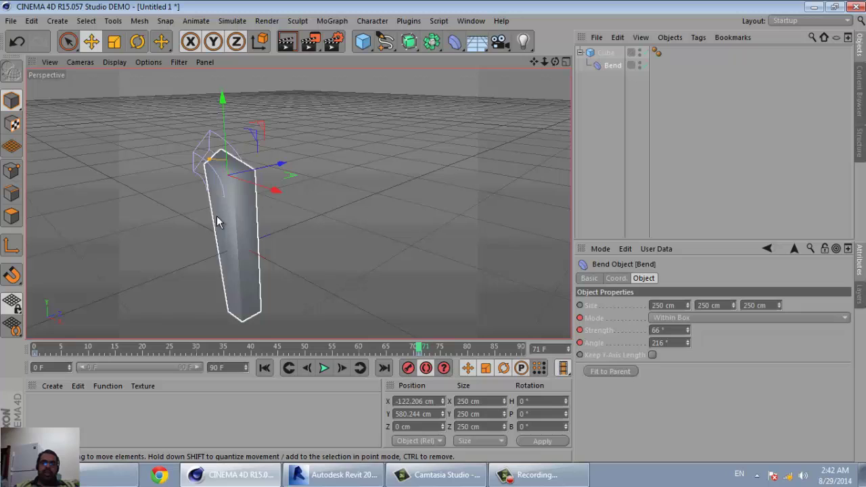
mouse_move(436, 275)
left_mouse_down("alt")
mouse_move(305, 272)
mouse_move(203, 242)
mouse_move(239, 248)
left_mouse_up("alt")
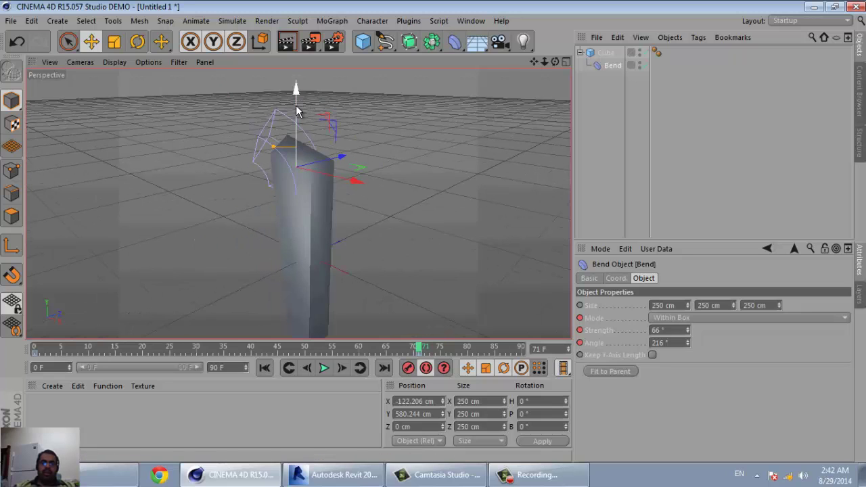
mouse_move(296, 95)
left_mouse_down()
mouse_move(300, 144)
mouse_move(310, 82)
mouse_move(327, 96)
left_mouse_up()
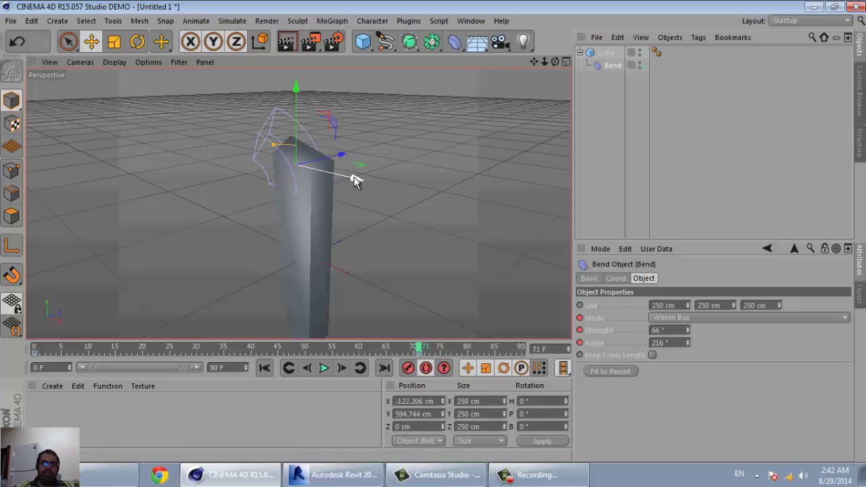
left_click_drag(354, 176, 364, 181)
left_click(396, 237)
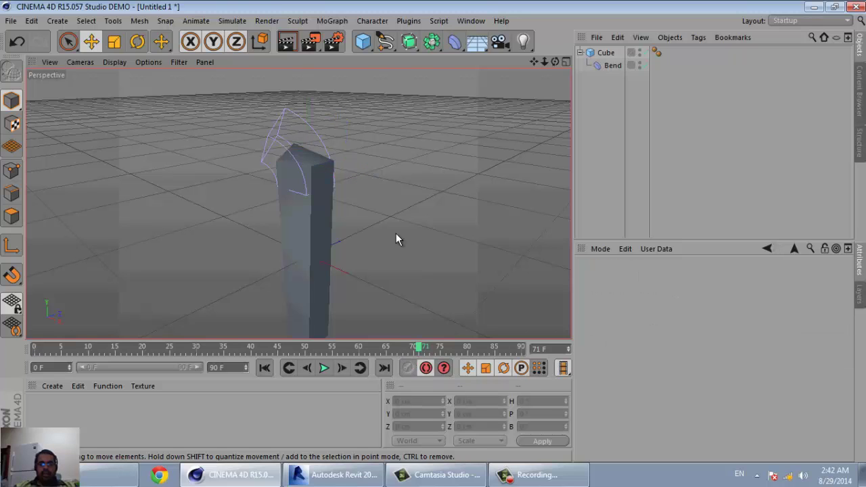
Select the Bend and lower it along Y to 479.943 cm.
left_click(284, 141)
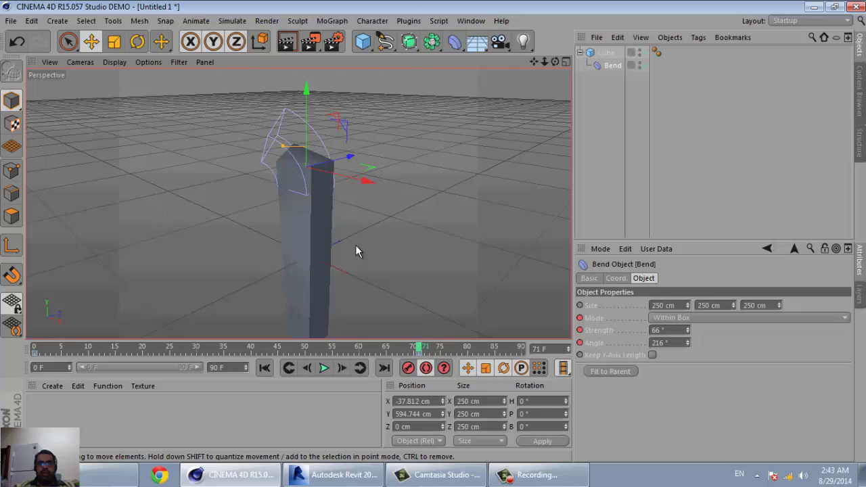
left_click_drag(306, 90, 308, 125)
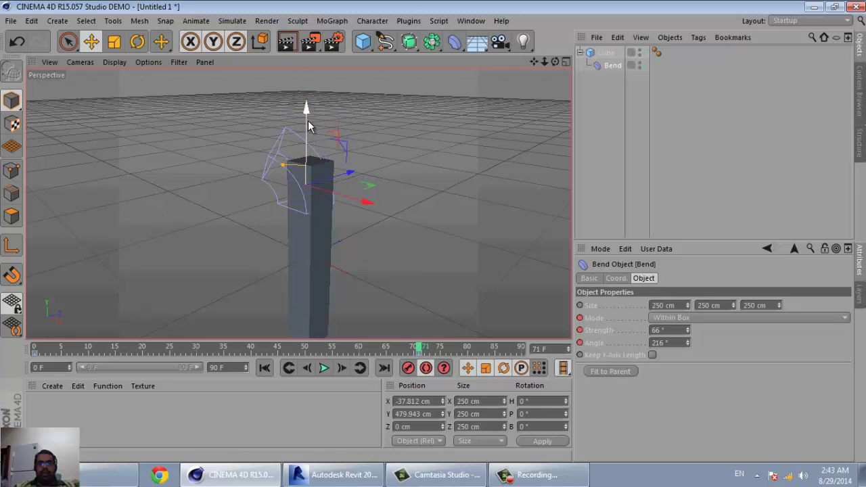
left_click(454, 41)
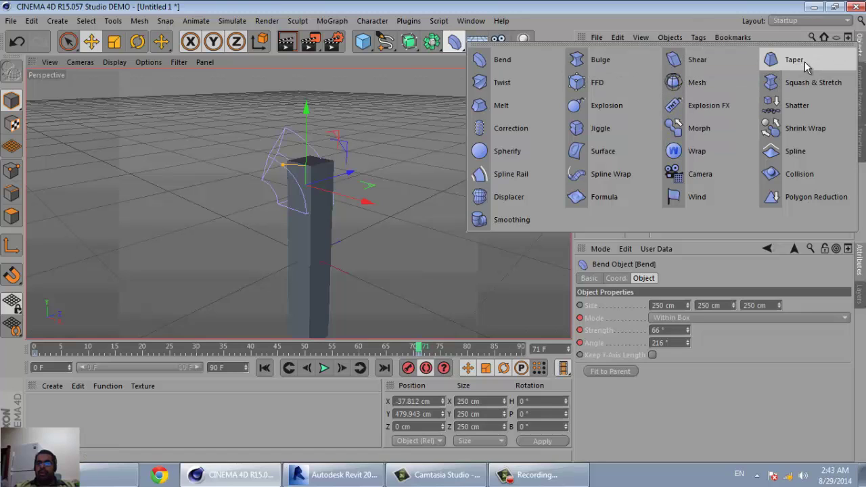
left_click(511, 306)
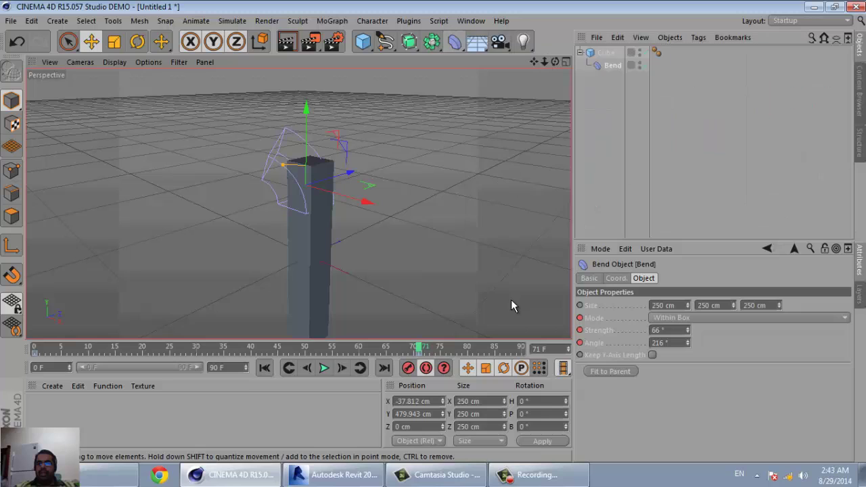